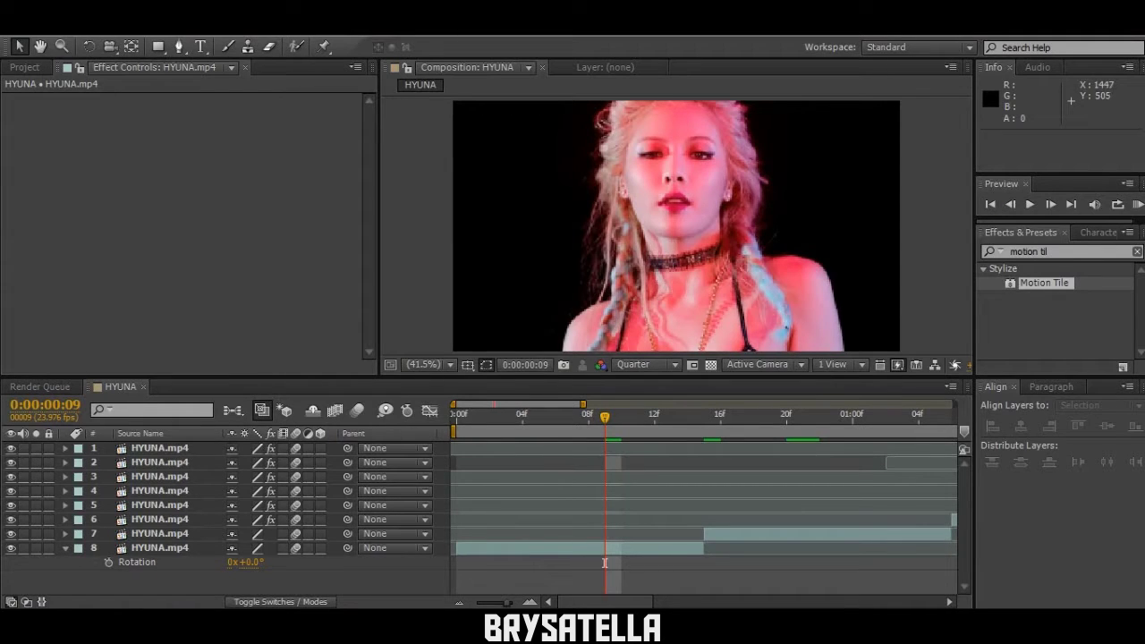
# Step: Apply Motion Tile to layer 8 with Output Width and Output Height at 300 and Mirror Edges enabled
pyautogui.moveTo(1044, 283); pyautogui.dragTo(609, 546)
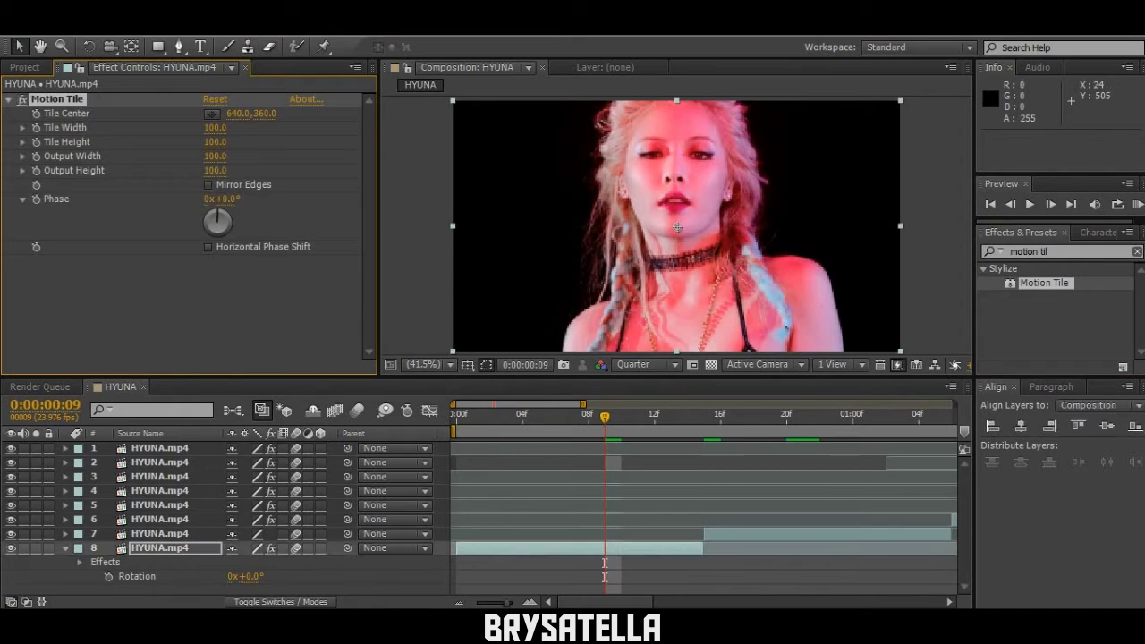
pyautogui.click(215, 170)
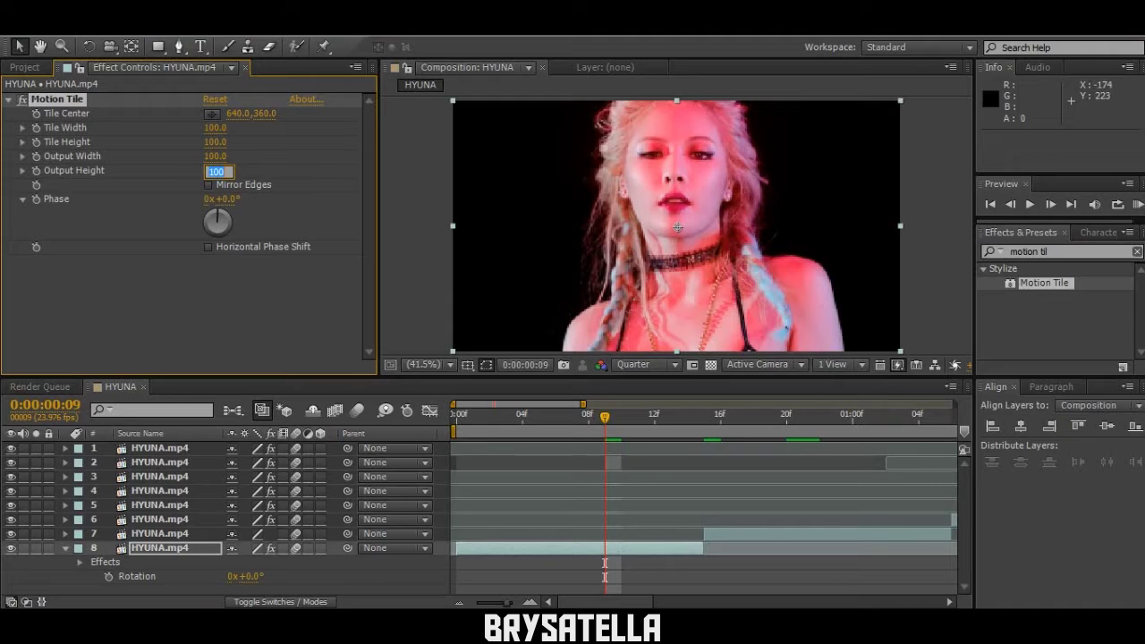
pyautogui.write('300')
pyautogui.click(216, 155)
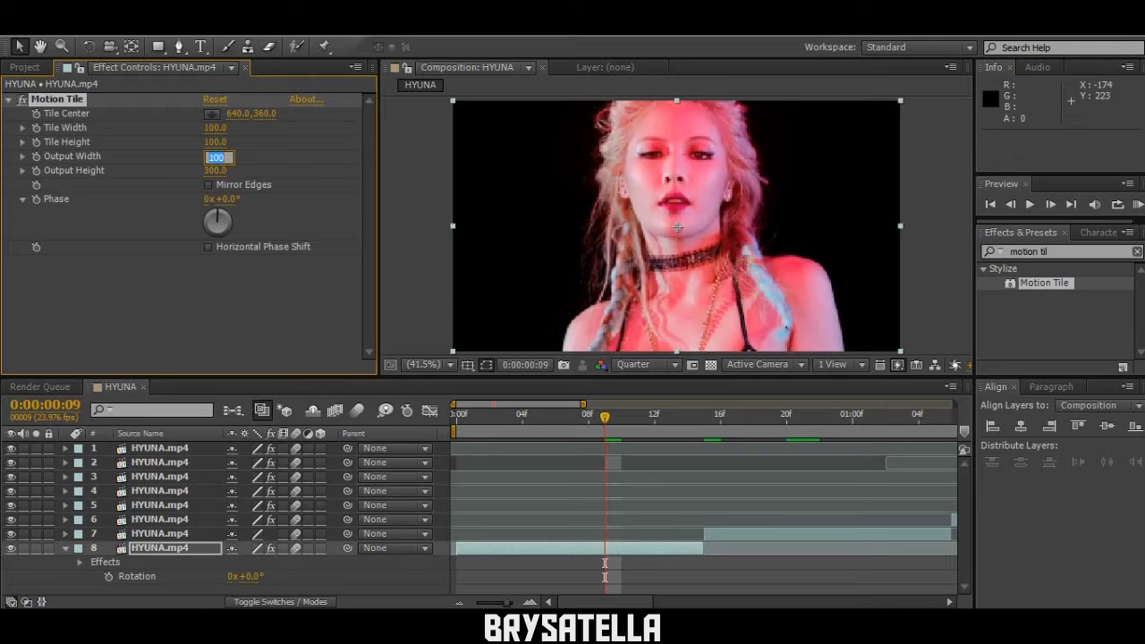
pyautogui.write('300')
pyautogui.press('Return')
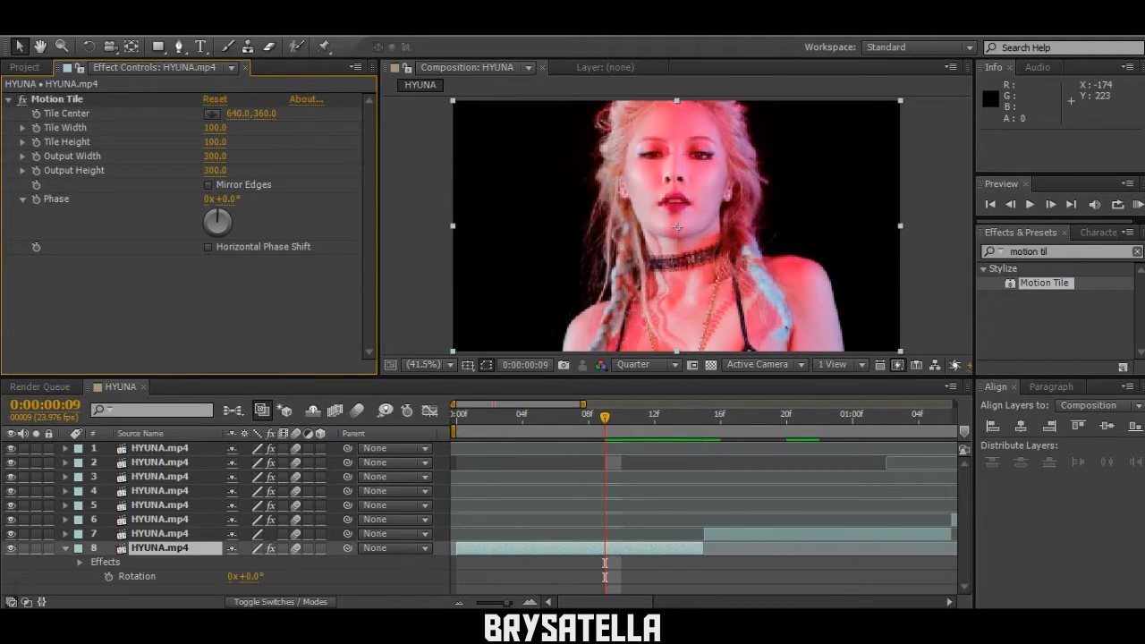
pyautogui.click(57, 98)
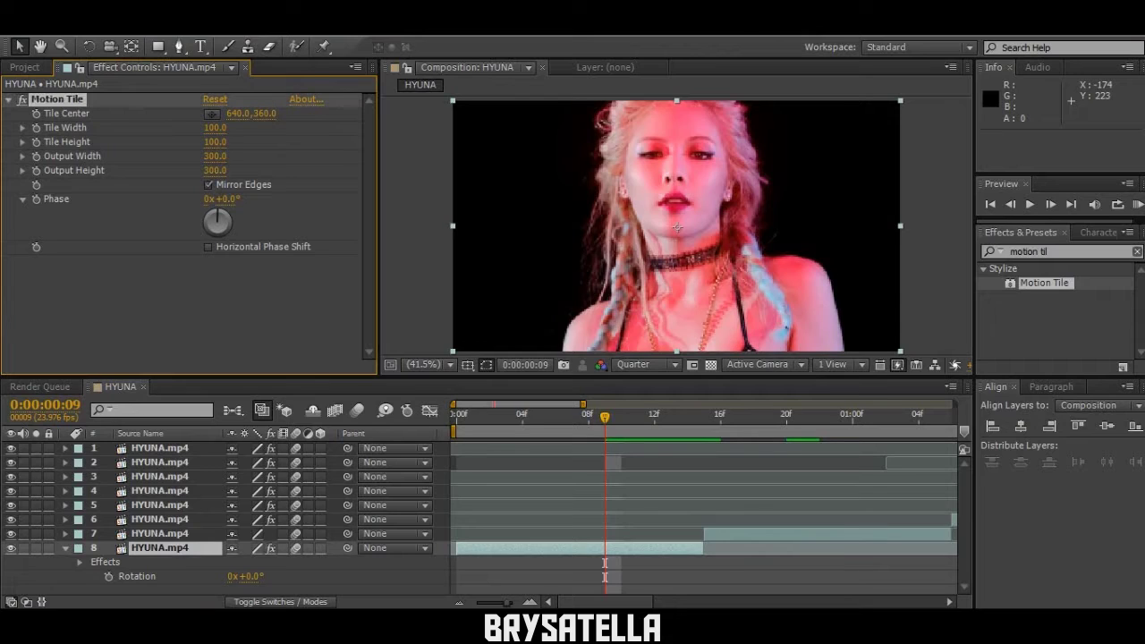
pyautogui.click(209, 184)
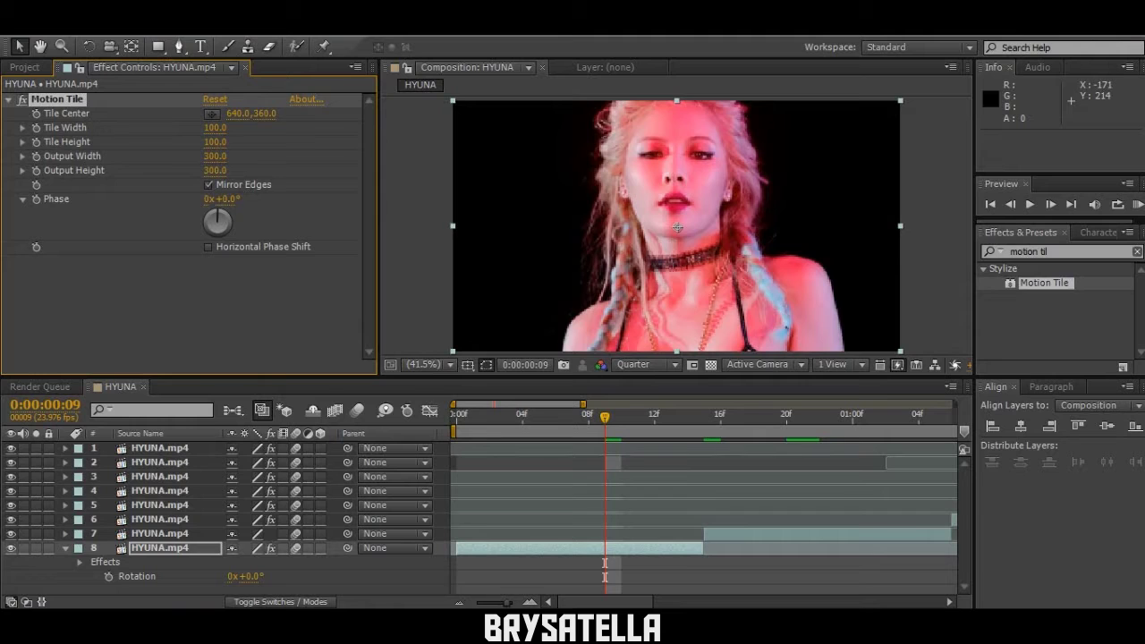
# Step: Copy the Motion Tile effect from layer 8 onto layer 7
pyautogui.press('space')
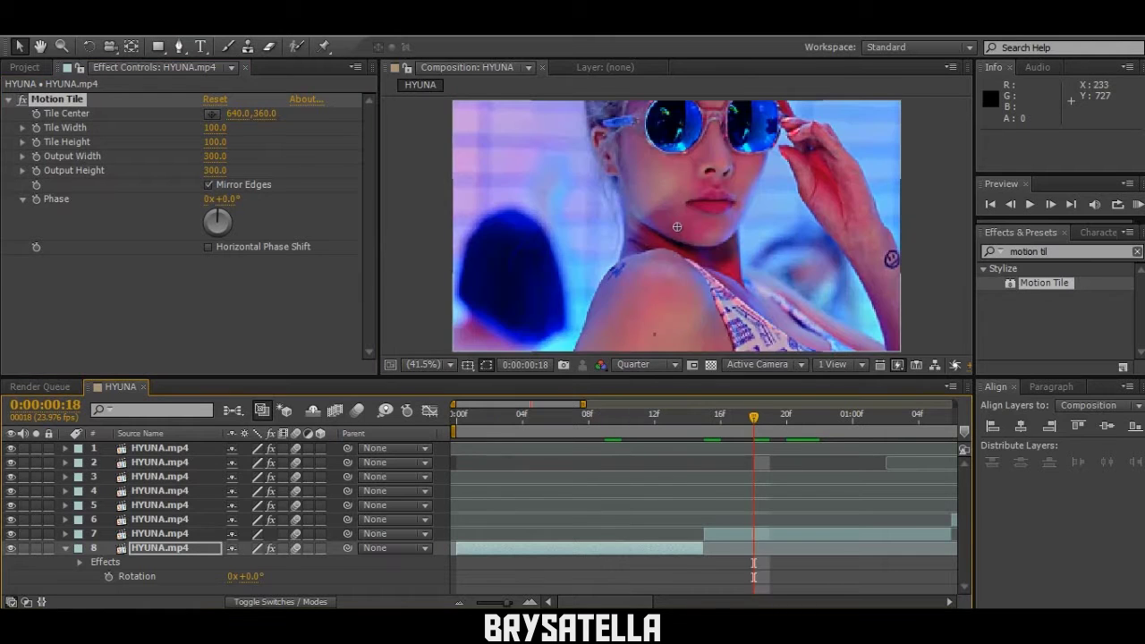
pyautogui.hotkey('ctrl', 'Up')
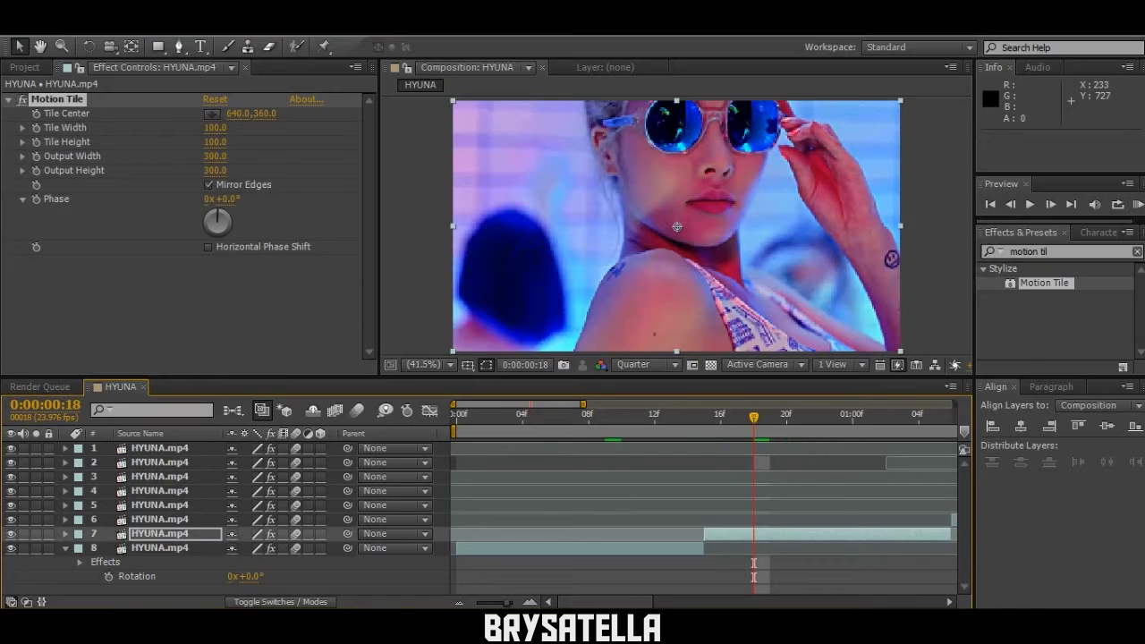
# Step: Add a Rotation keyframe to layer 8 at 0:00:00:11 and shift it one frame earlier
pyautogui.click(639, 414)
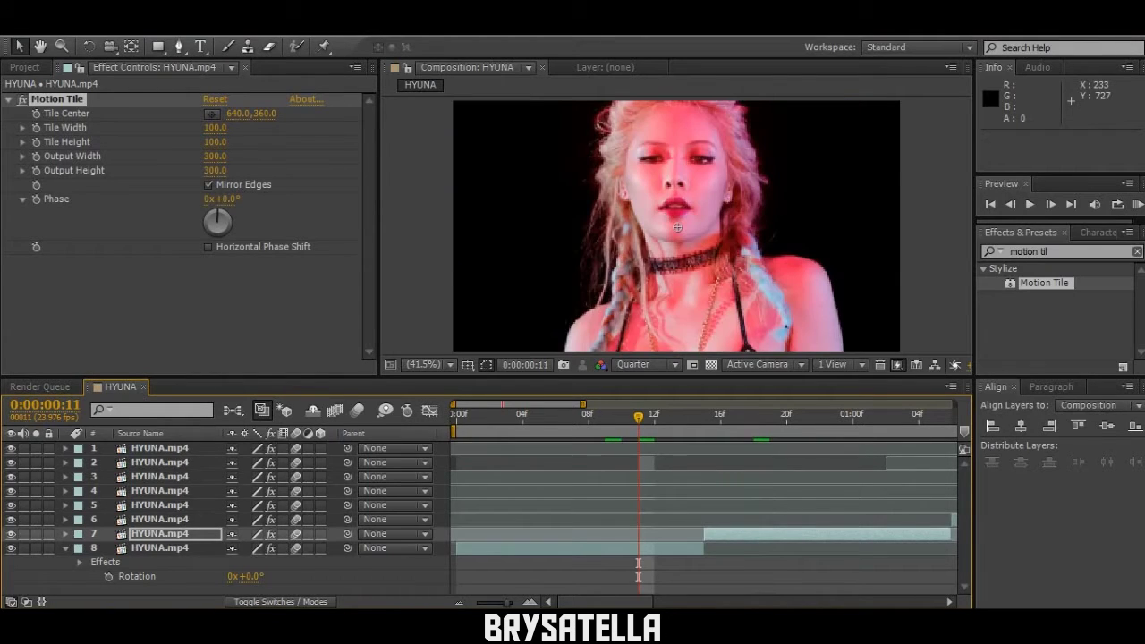
pyautogui.hotkey('ctrl', '`')
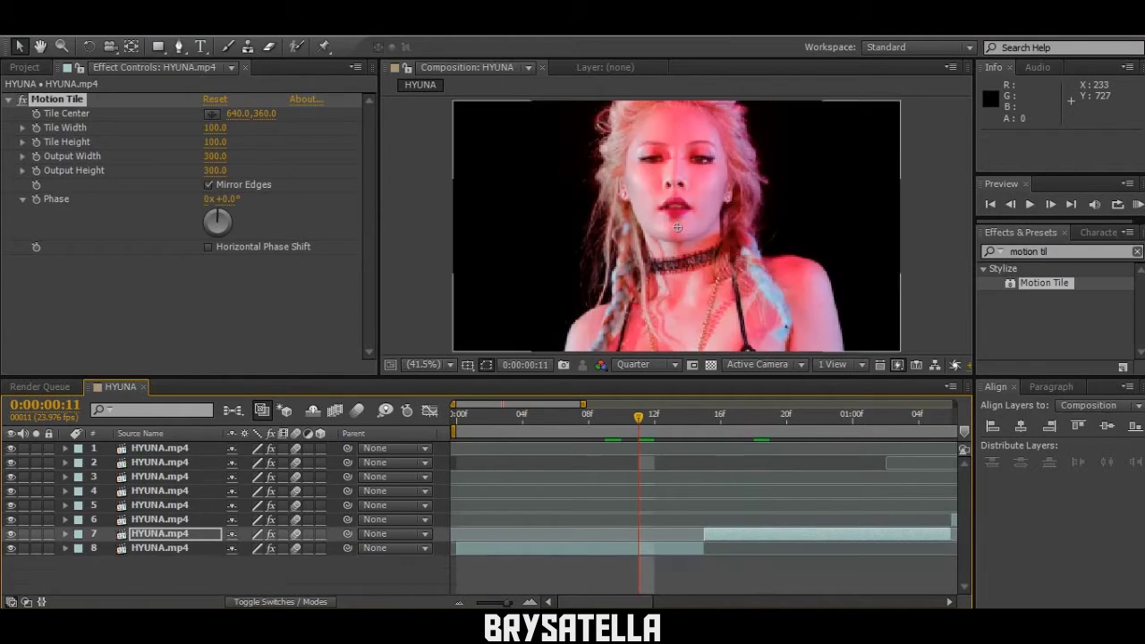
pyautogui.click(159, 547)
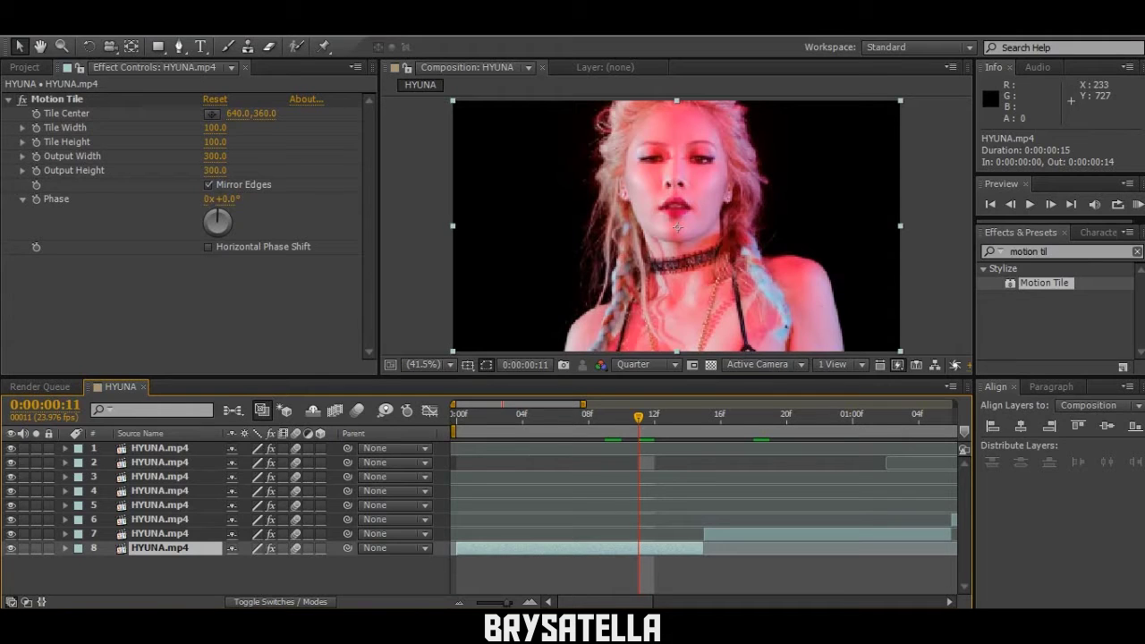
pyautogui.press('r')
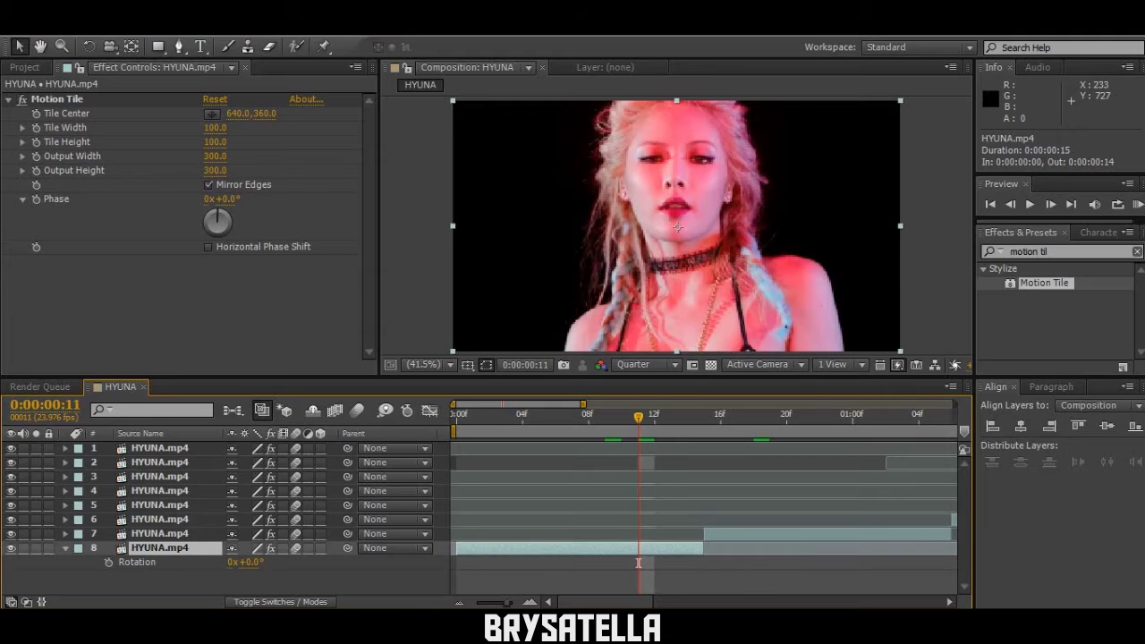
pyautogui.hotkey('alt', 'shift', 'r')
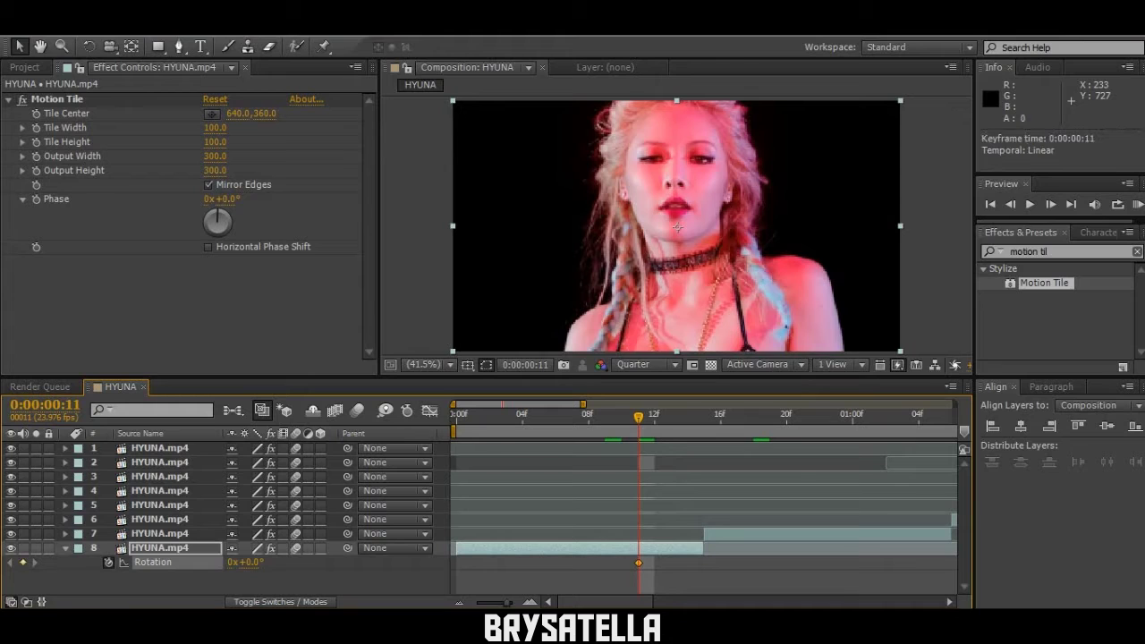
pyautogui.hotkey('alt', 'Left')
# Step: Set layer 8's Rotation to 90° at 0:00:00:14 and compare the frame with Motion Tile off and on
pyautogui.press('pagedown')
pyautogui.press('pagedown')
pyautogui.press('pagedown')
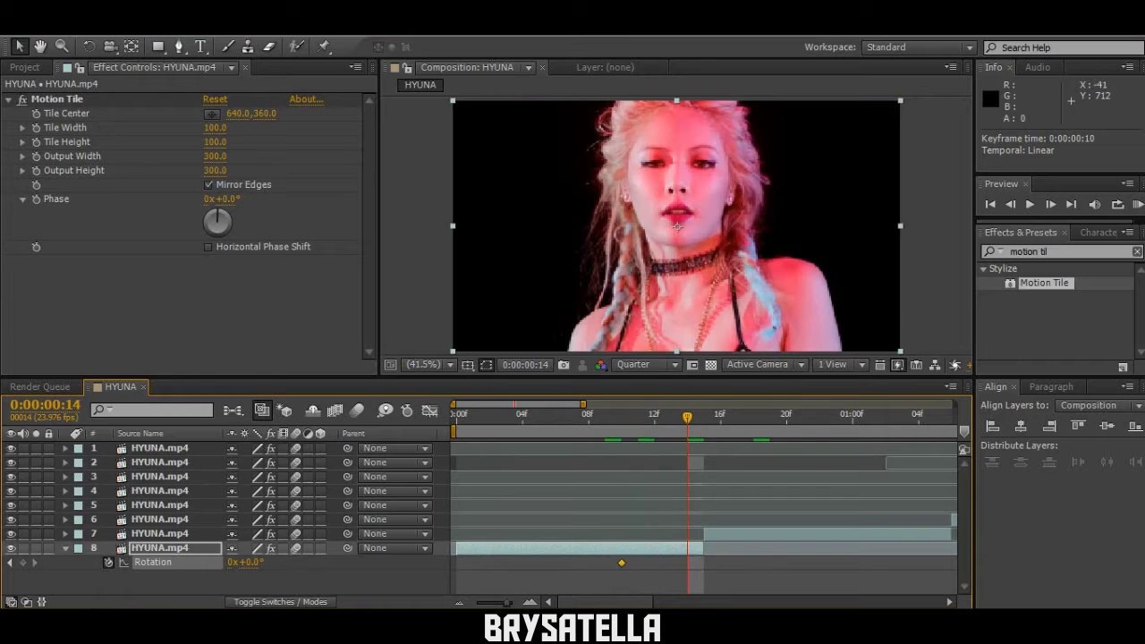
pyautogui.click(254, 562)
pyautogui.write('90')
pyautogui.press('Return')
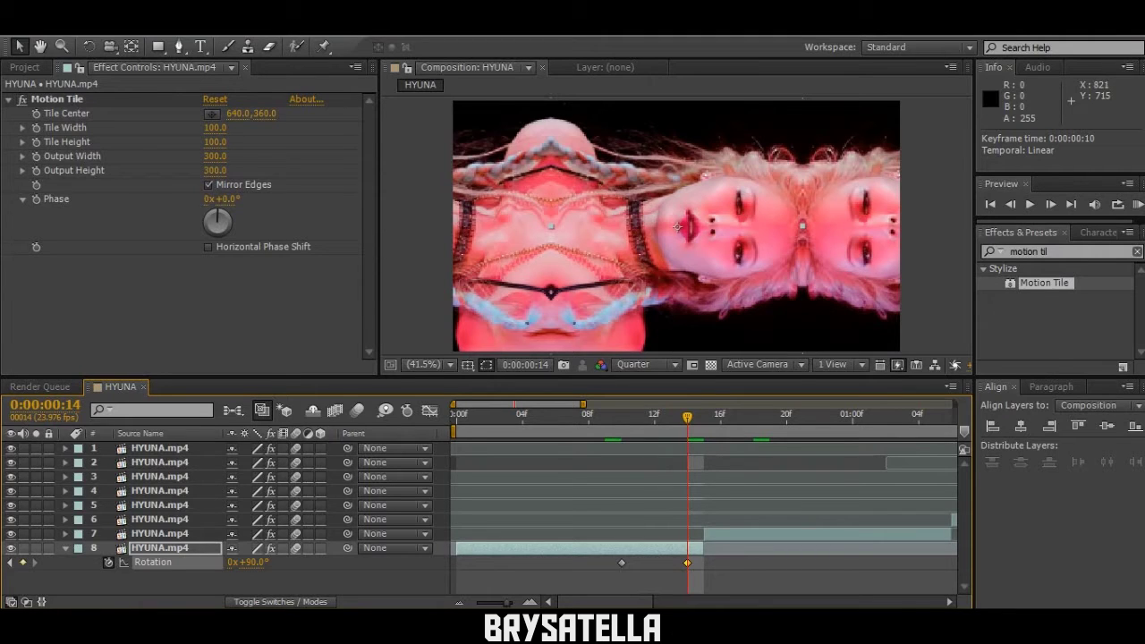
pyautogui.click(22, 99)
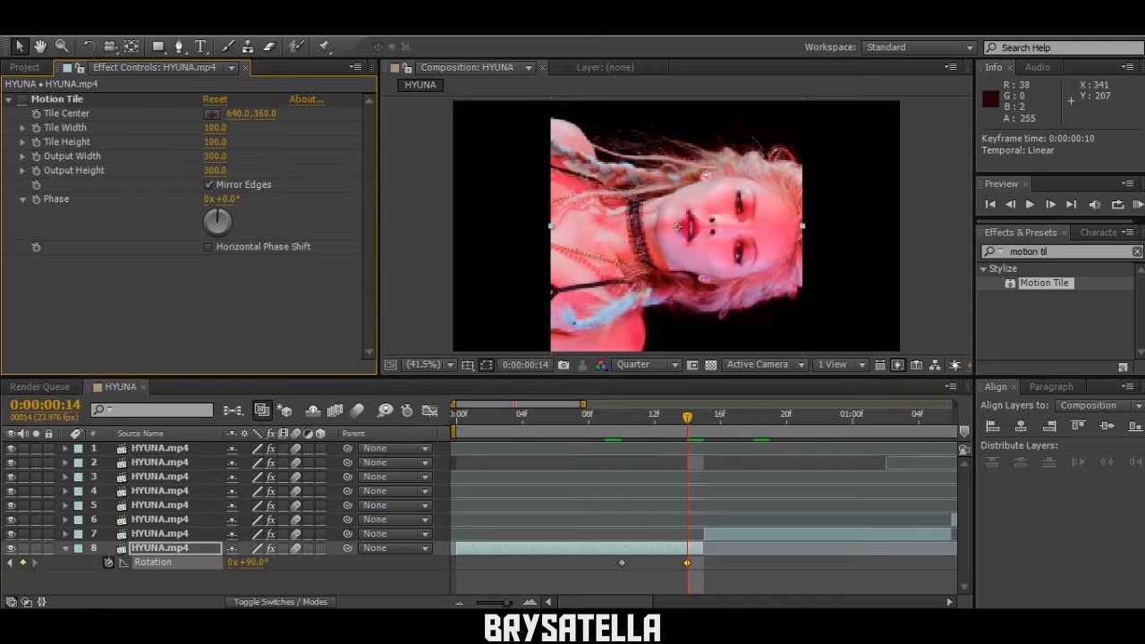
pyautogui.click(23, 100)
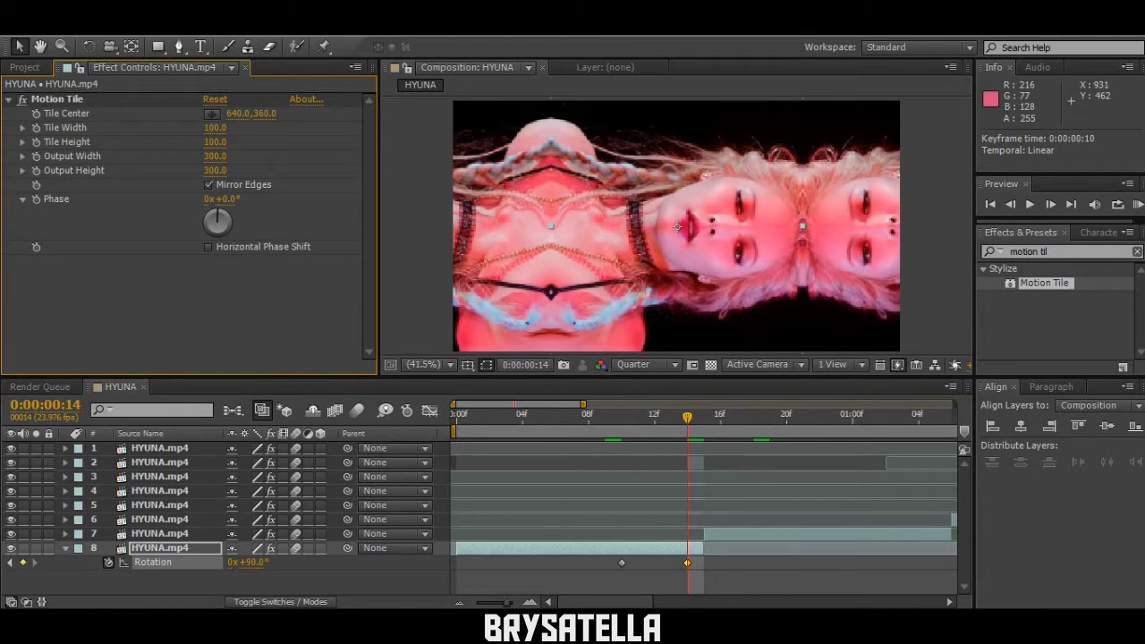
# Step: Move layer 8's 90° Rotation keyframe to the clip's end at 0:00:00:15 and apply Easy Ease to both keyframes
pyautogui.moveTo(686, 563); pyautogui.dragTo(704, 563)
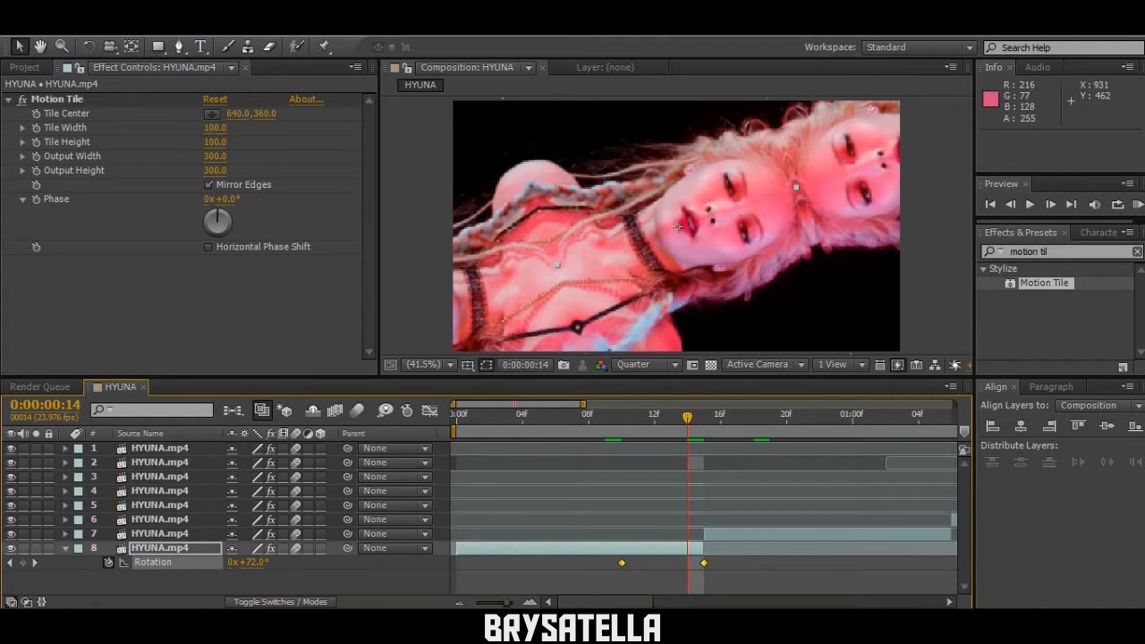
pyautogui.press('F9')
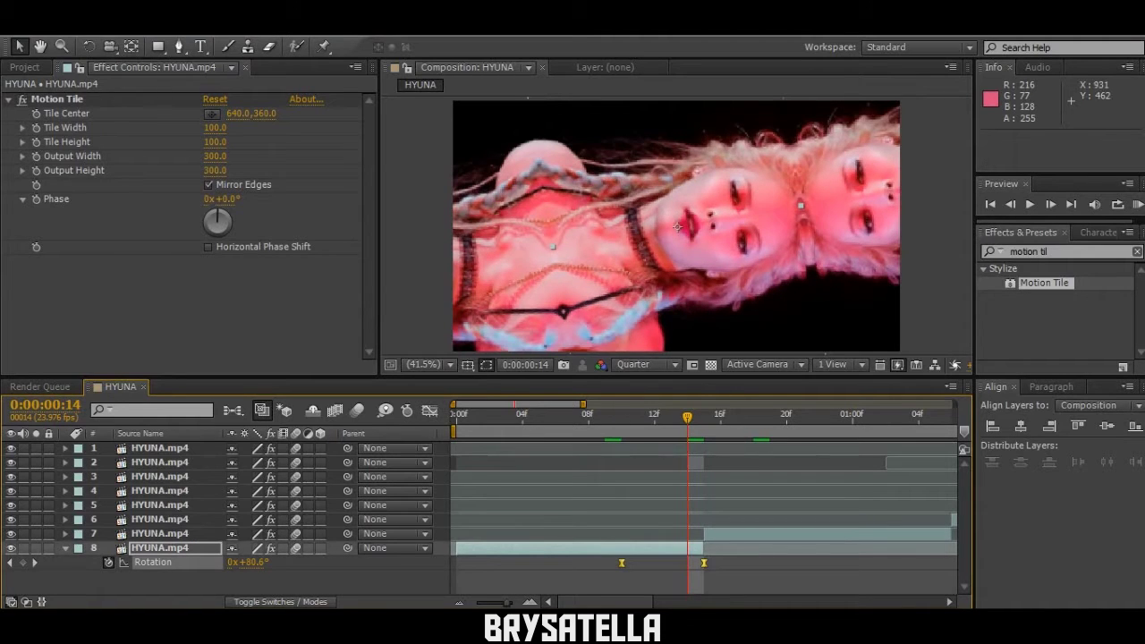
# Step: Reshape layer 8's Rotation curve in the Graph Editor so it starts slowly and rises steeply into the last keyframe
pyautogui.click(430, 411)
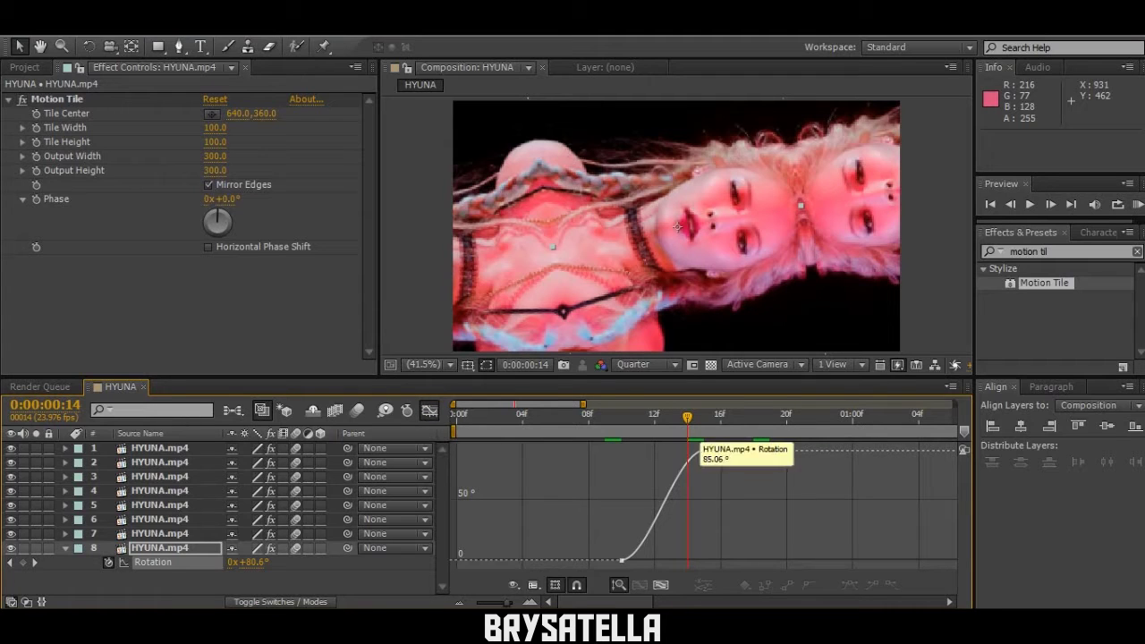
pyautogui.click(687, 458)
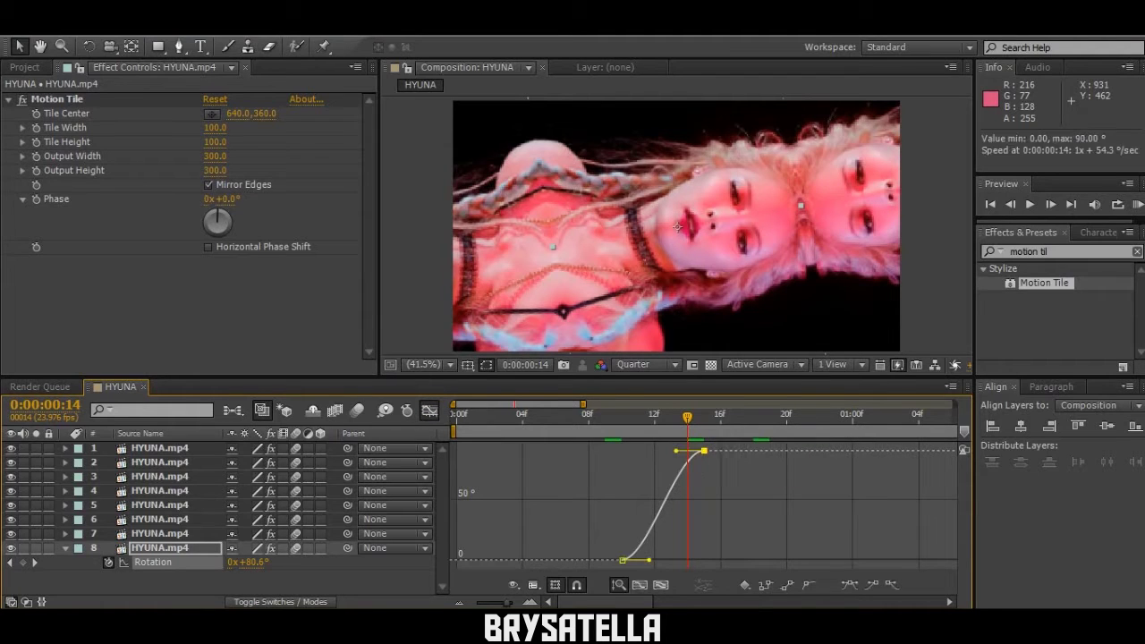
pyautogui.moveTo(676, 449); pyautogui.dragTo(699, 555)
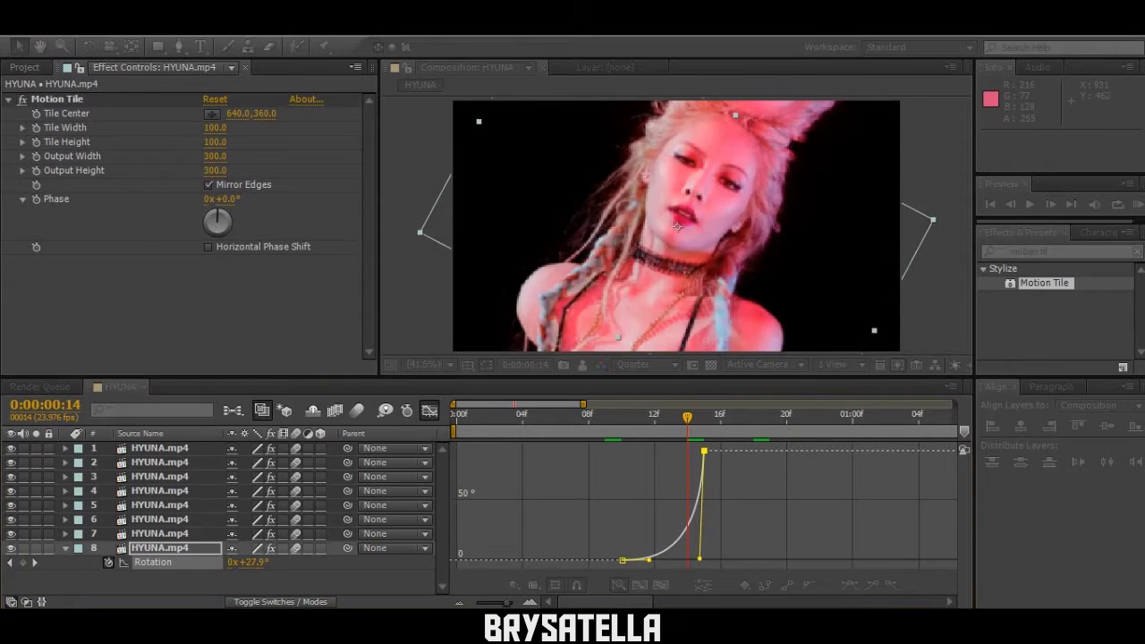
pyautogui.click(429, 410)
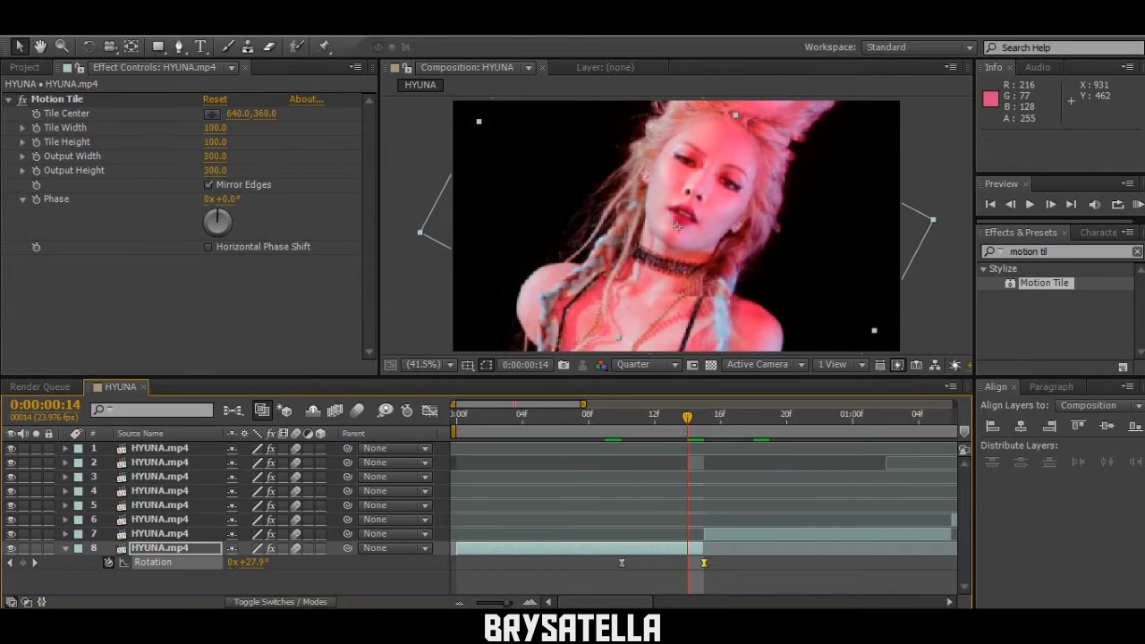
# Step: Set layer 7's Rotation to -90° at its first frame, 0:00:00:15, and add a keyframe there
pyautogui.hotkey('ctrl', 'Up')
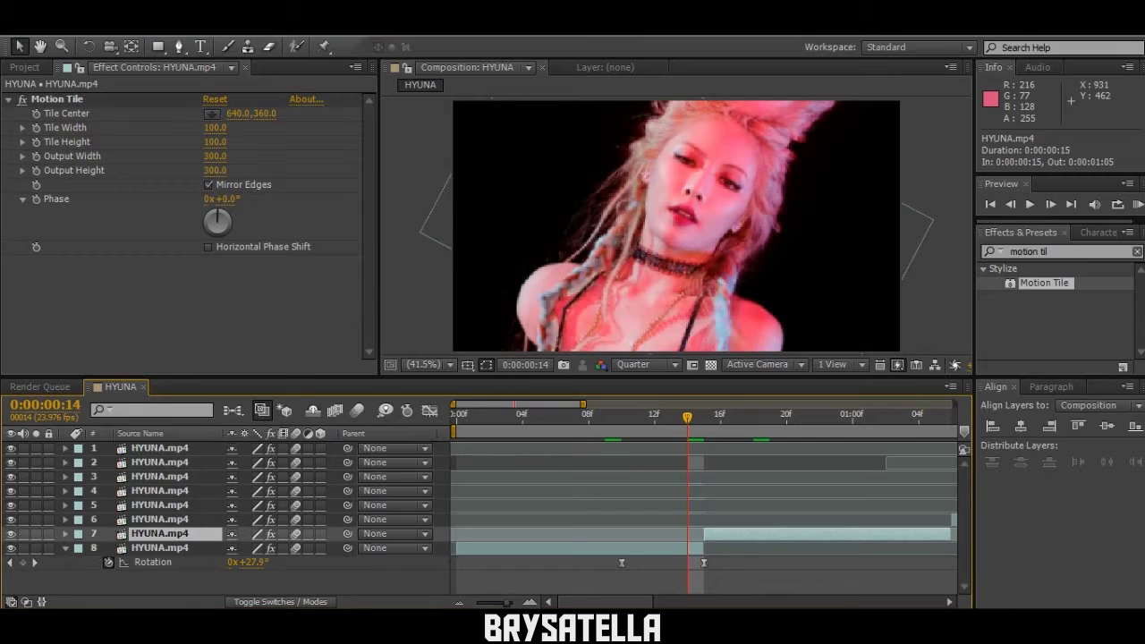
pyautogui.press('pagedown')
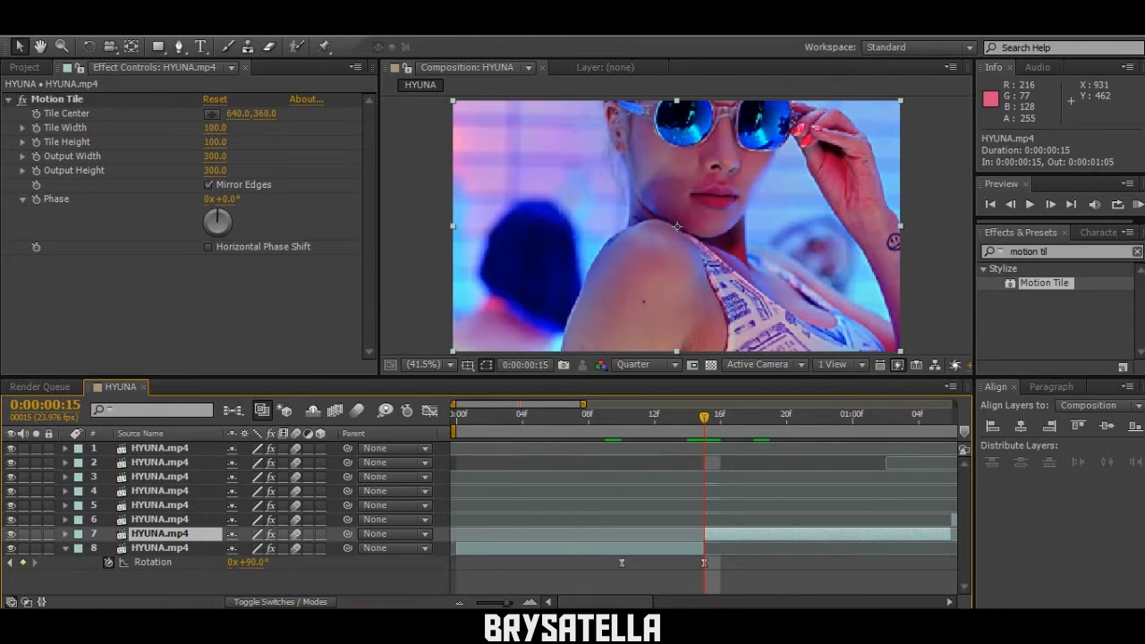
pyautogui.press('r')
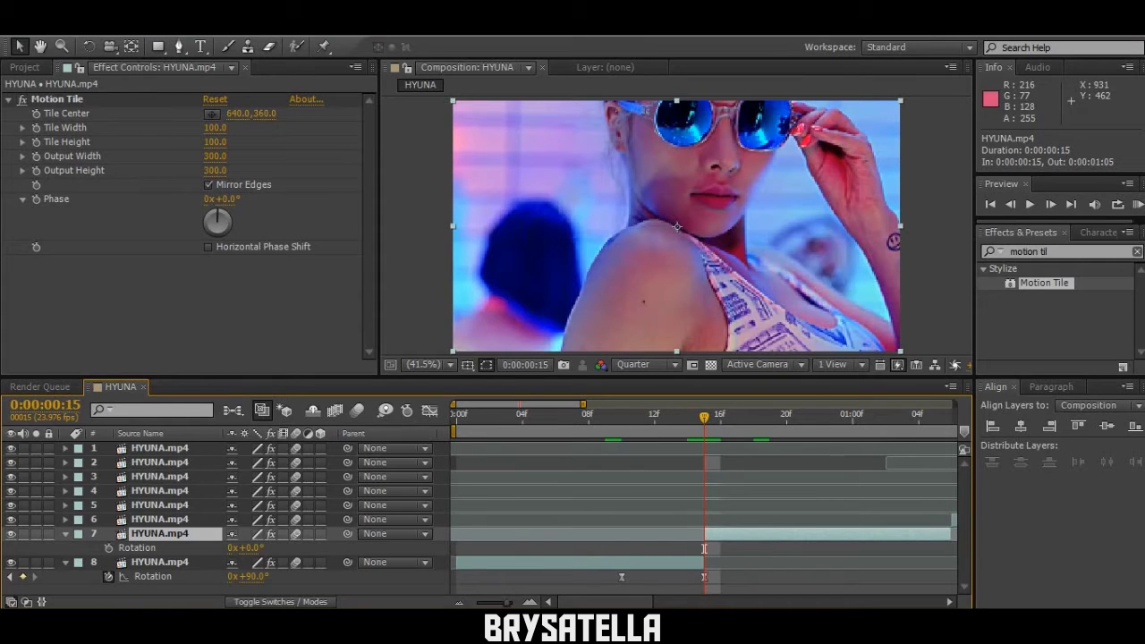
pyautogui.click(253, 548)
pyautogui.write('-90')
pyautogui.press('Return')
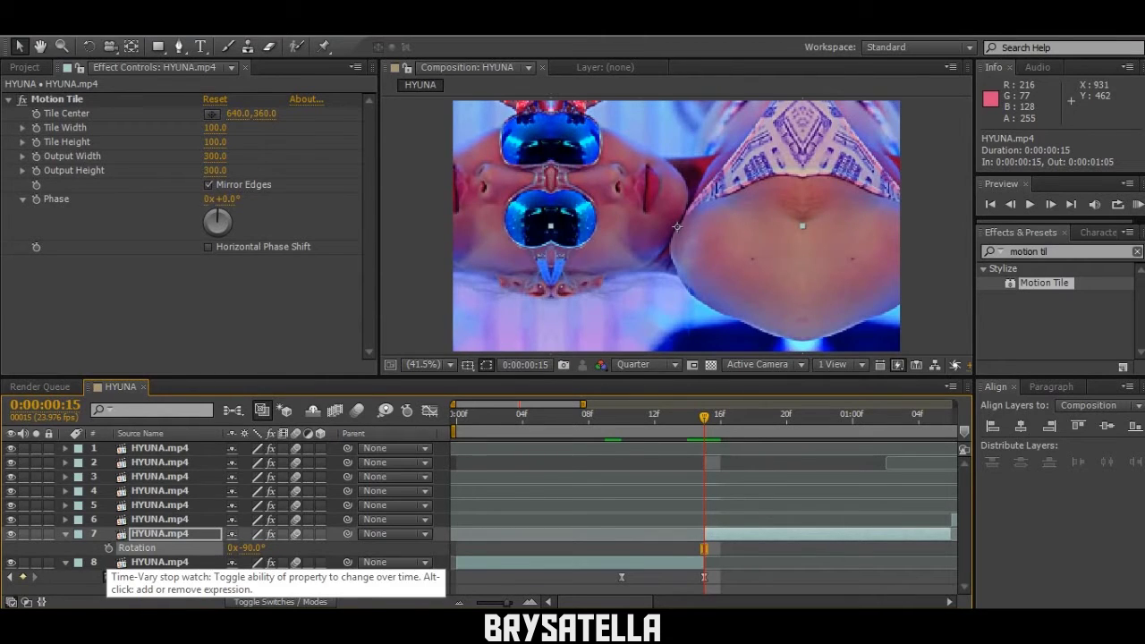
pyautogui.click(108, 576)
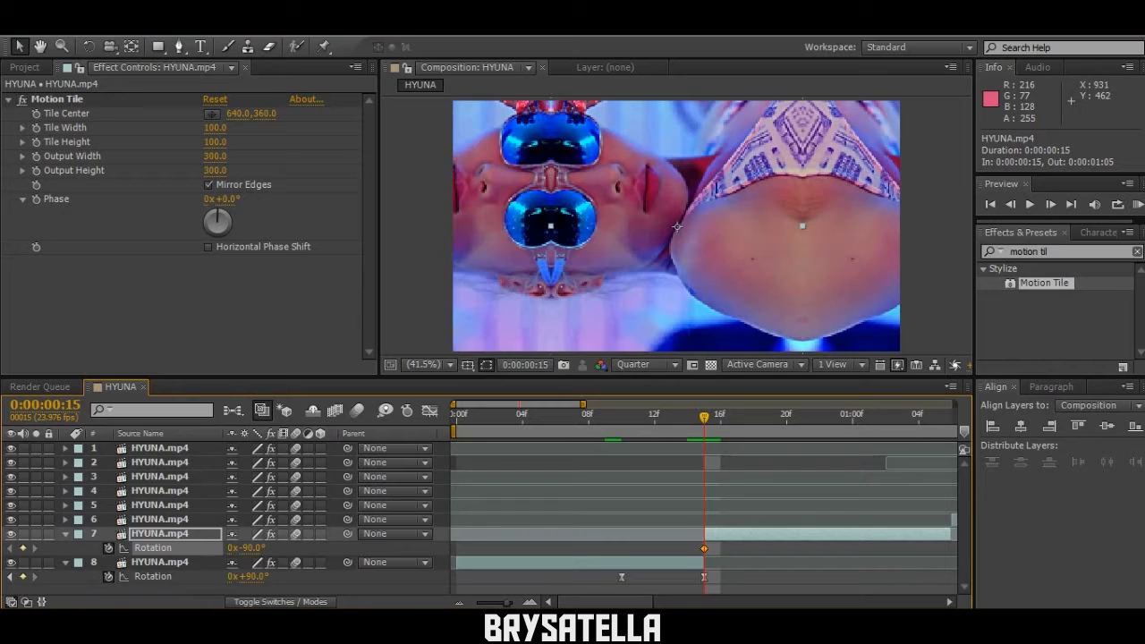
# Step: Set layer 7's Rotation to 0° at 0:00:00:21
pyautogui.press('pagedown')
pyautogui.press('pagedown')
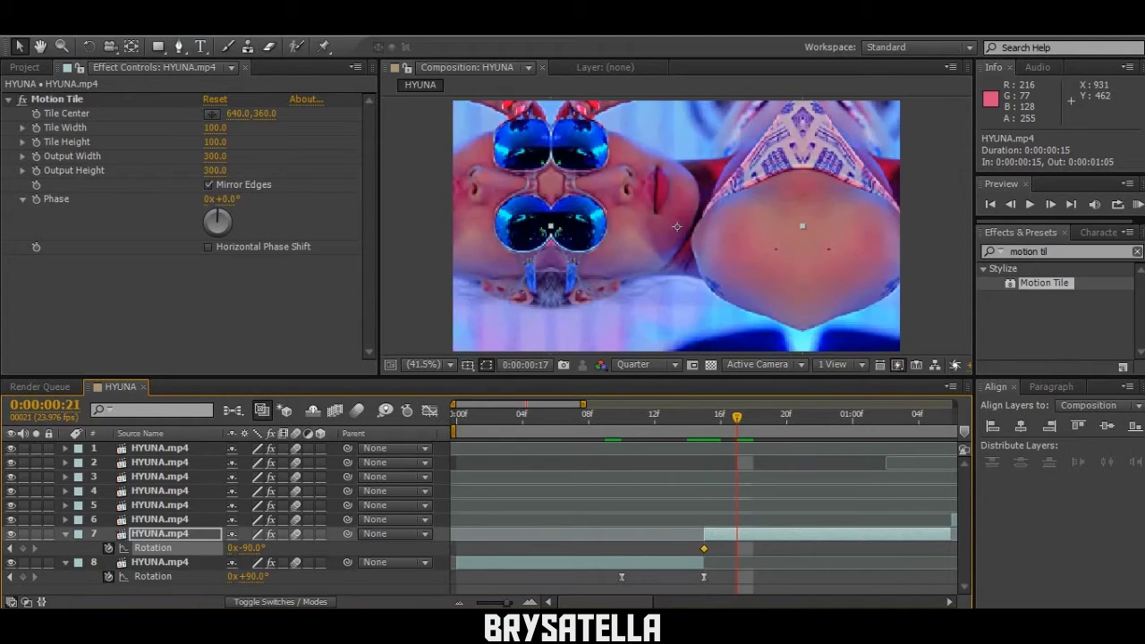
pyautogui.click(803, 416)
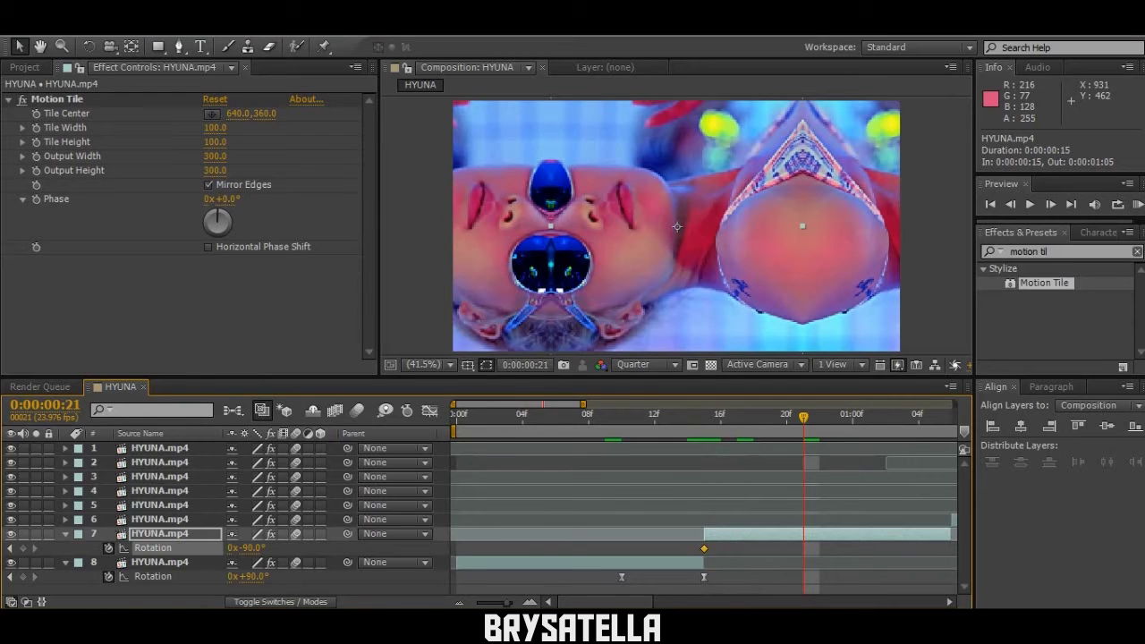
pyautogui.click(251, 547)
pyautogui.write('0')
pyautogui.press('Return')
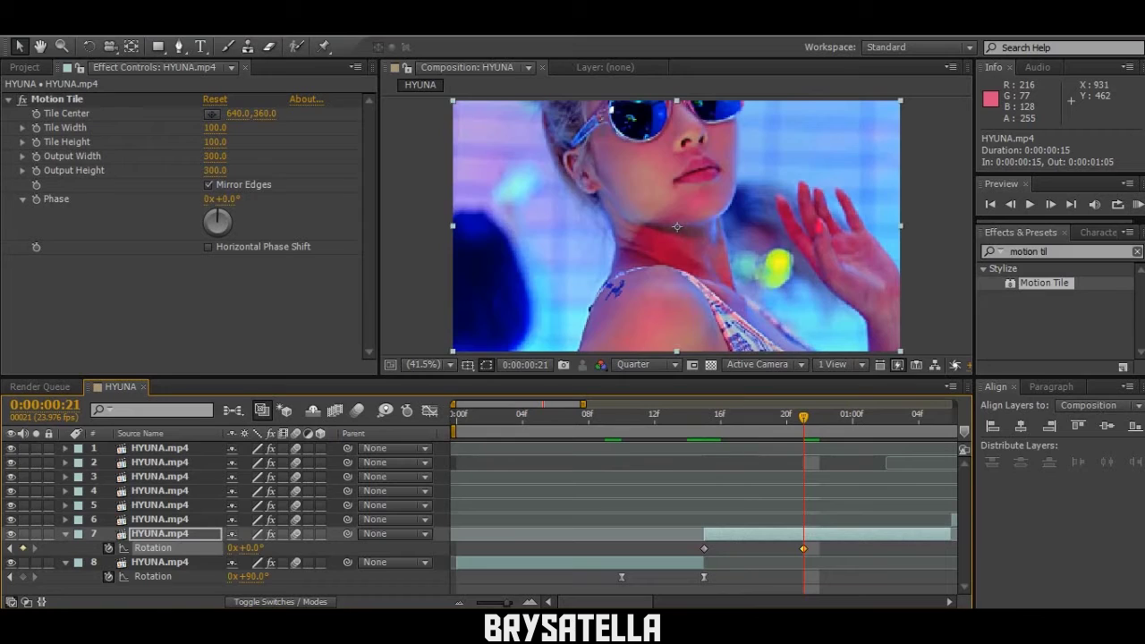
# Step: Apply Easy Ease to both of layer 7's Rotation keyframes and reshape the curve to rise steeply at first and level off into the last keyframe
pyautogui.moveTo(827, 555); pyautogui.dragTo(669, 544)
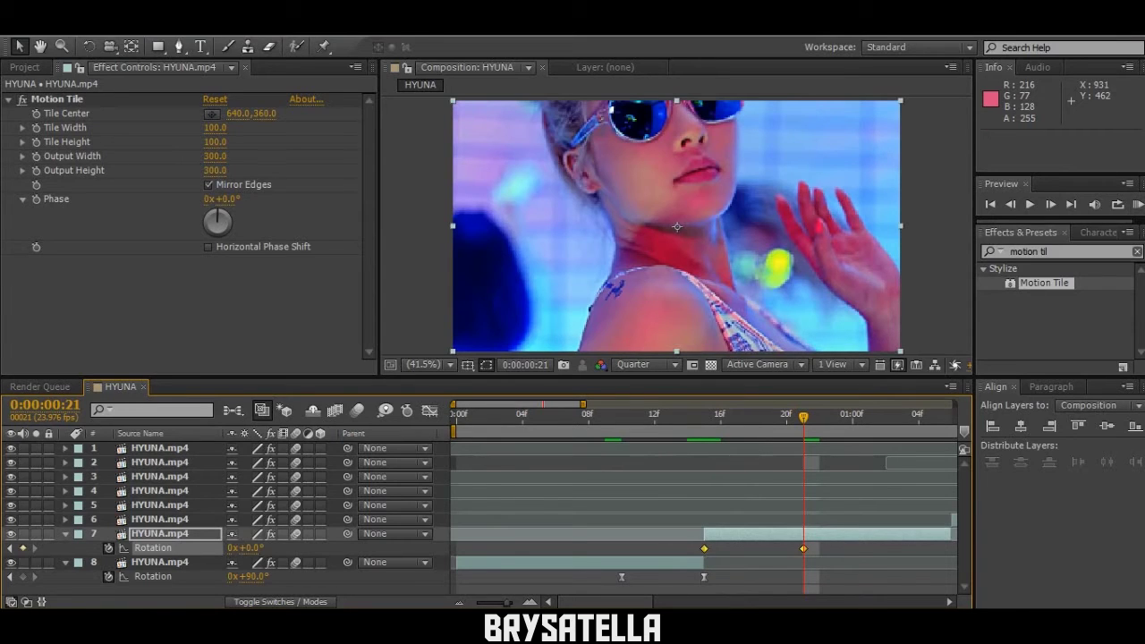
pyautogui.press('F9')
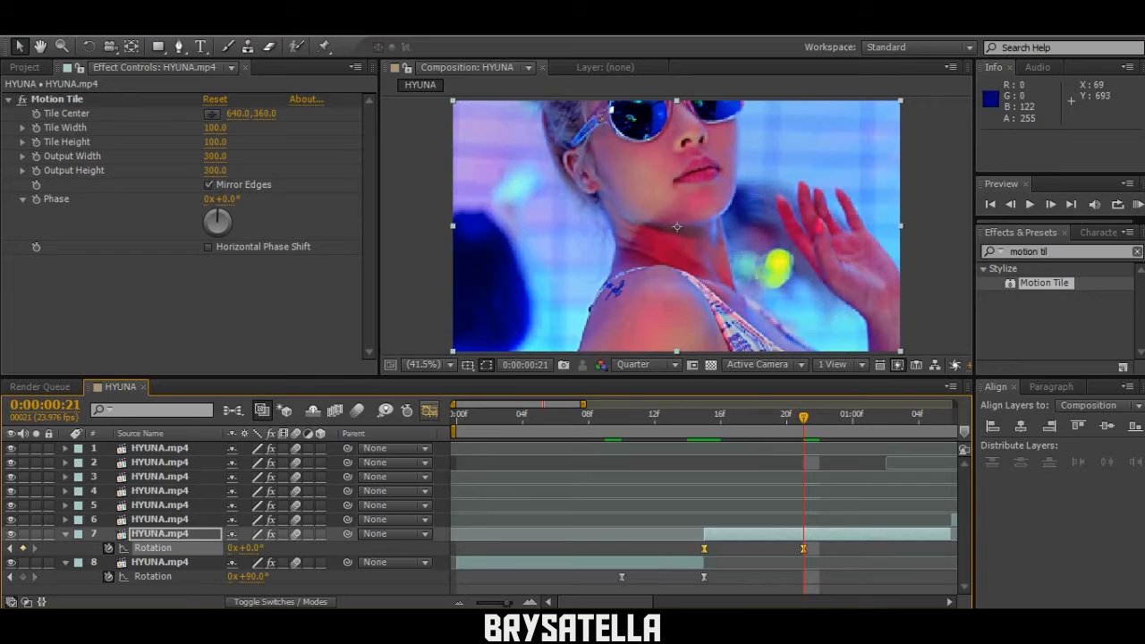
pyautogui.click(429, 410)
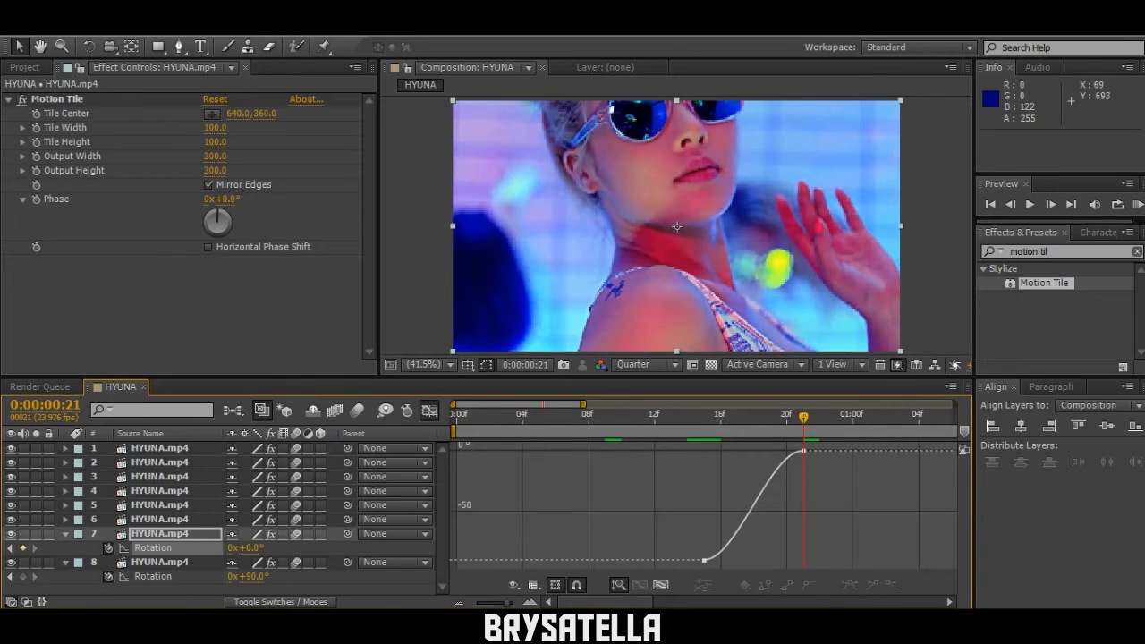
pyautogui.moveTo(705, 559)
pyautogui.moveTo(818, 438); pyautogui.dragTo(699, 565)
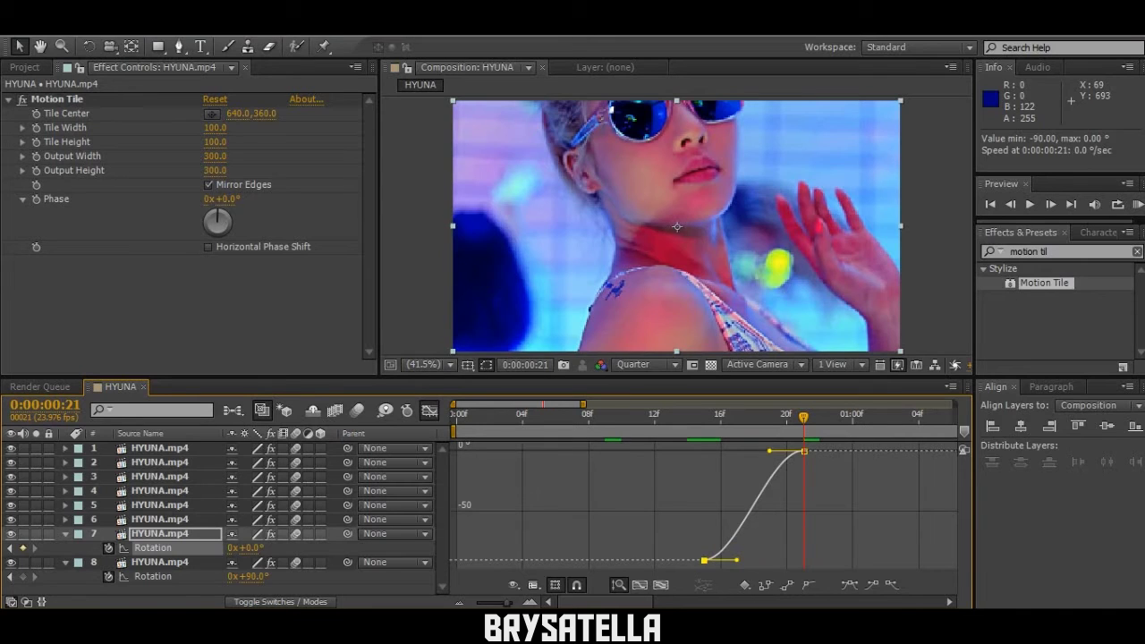
pyautogui.moveTo(735, 559); pyautogui.dragTo(711, 465)
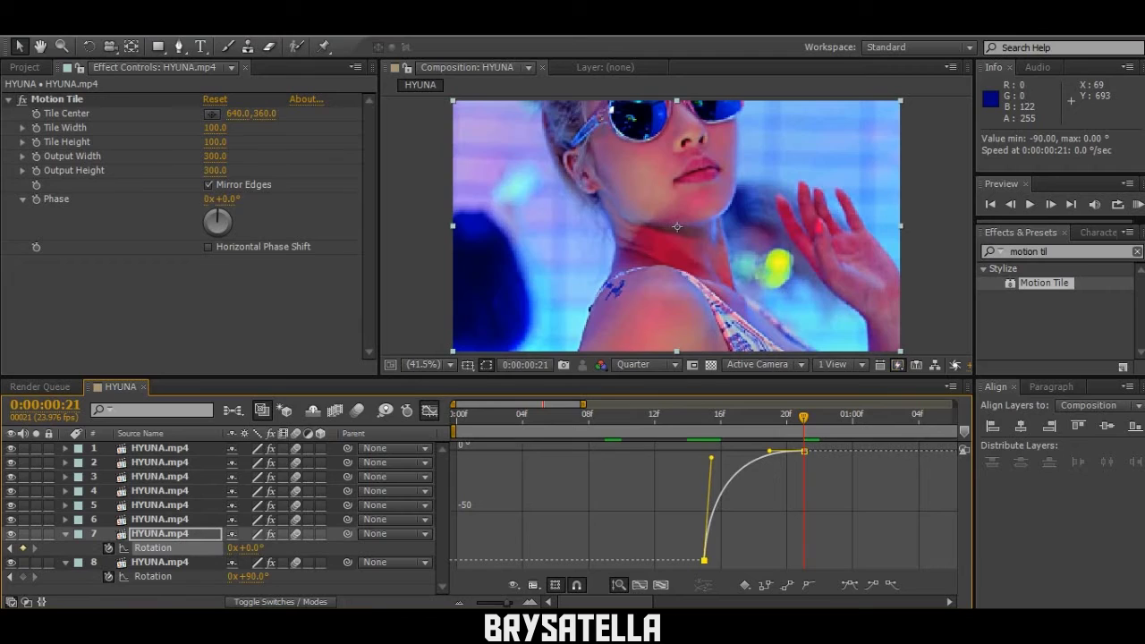
pyautogui.click(429, 410)
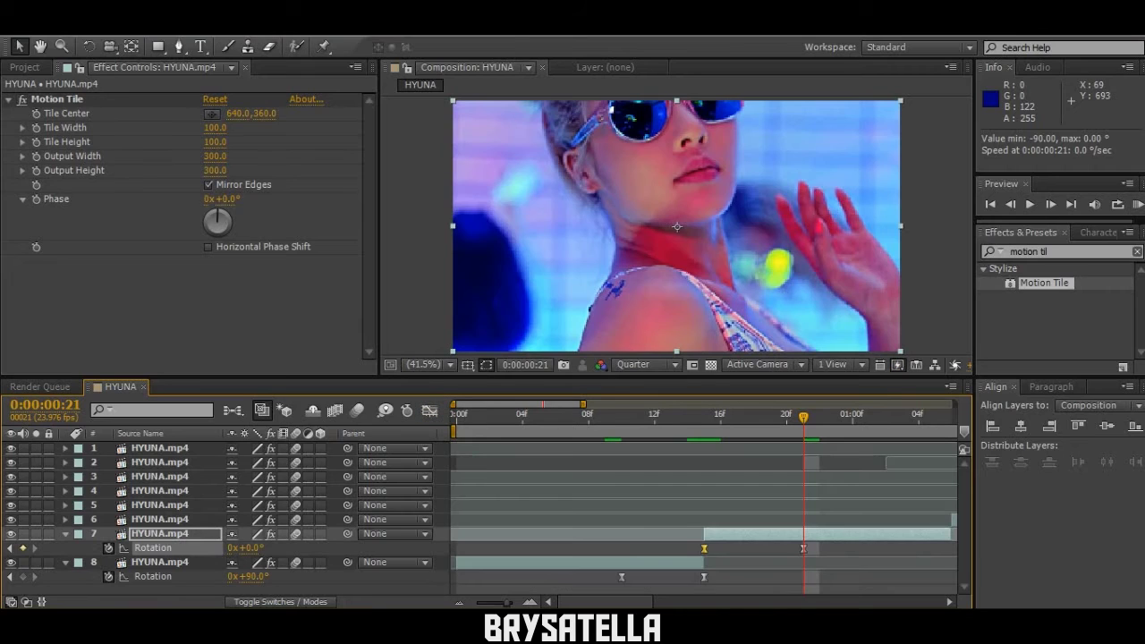
# Step: Collapse the keyframed properties of layers 7 and 8 and run a RAM preview of the spin transition from 0:00:00:00
pyautogui.press('u')
pyautogui.press('u')
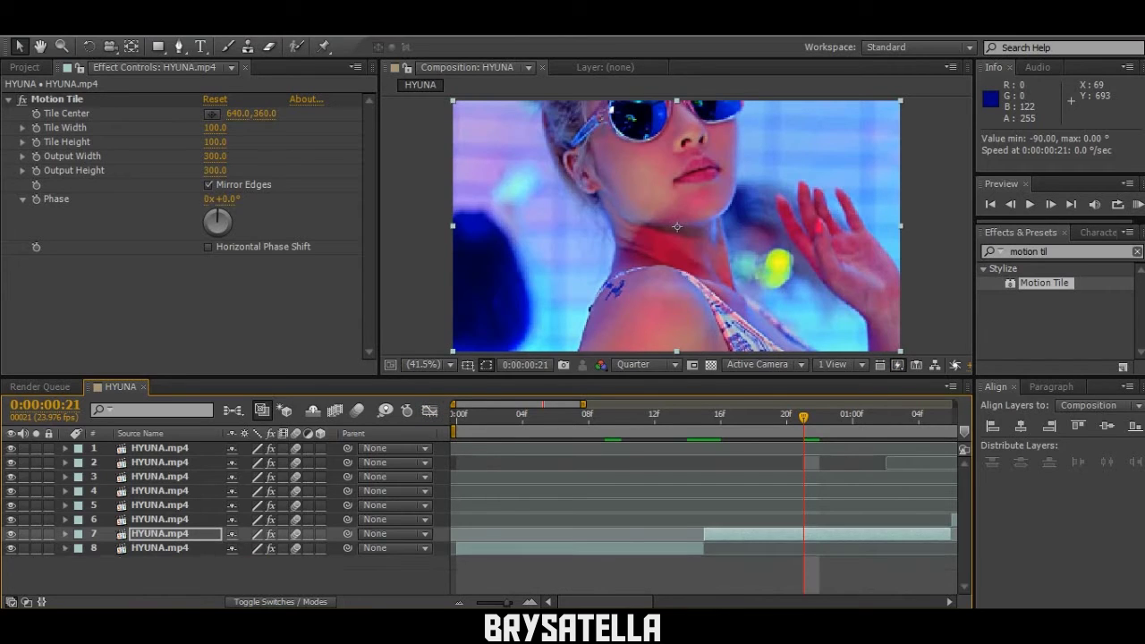
pyautogui.click(490, 416)
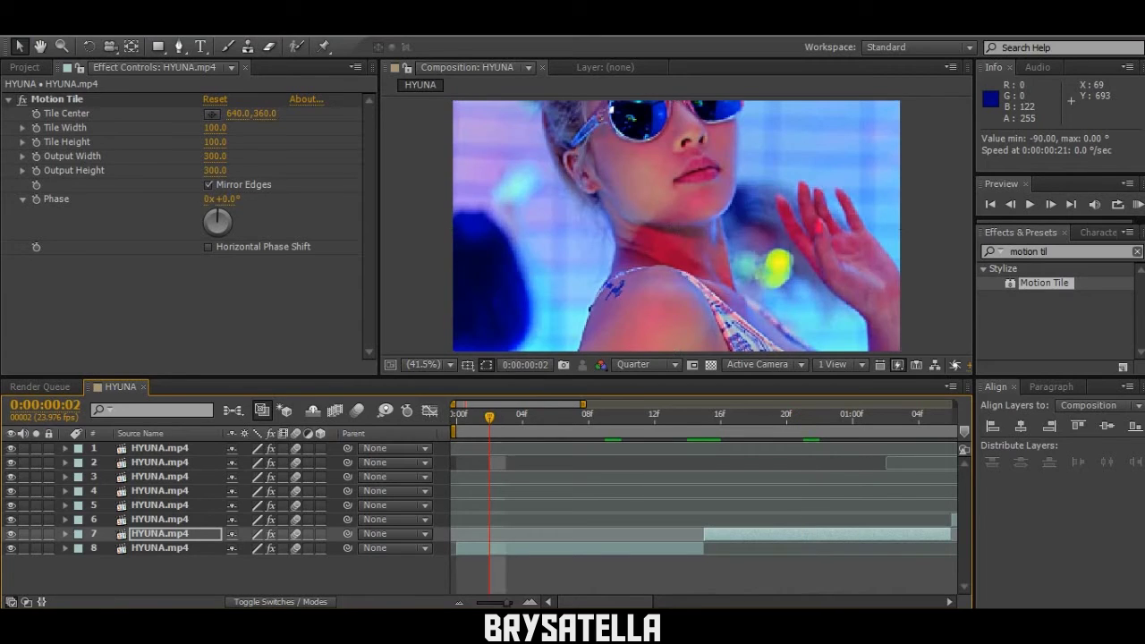
pyautogui.click(457, 417)
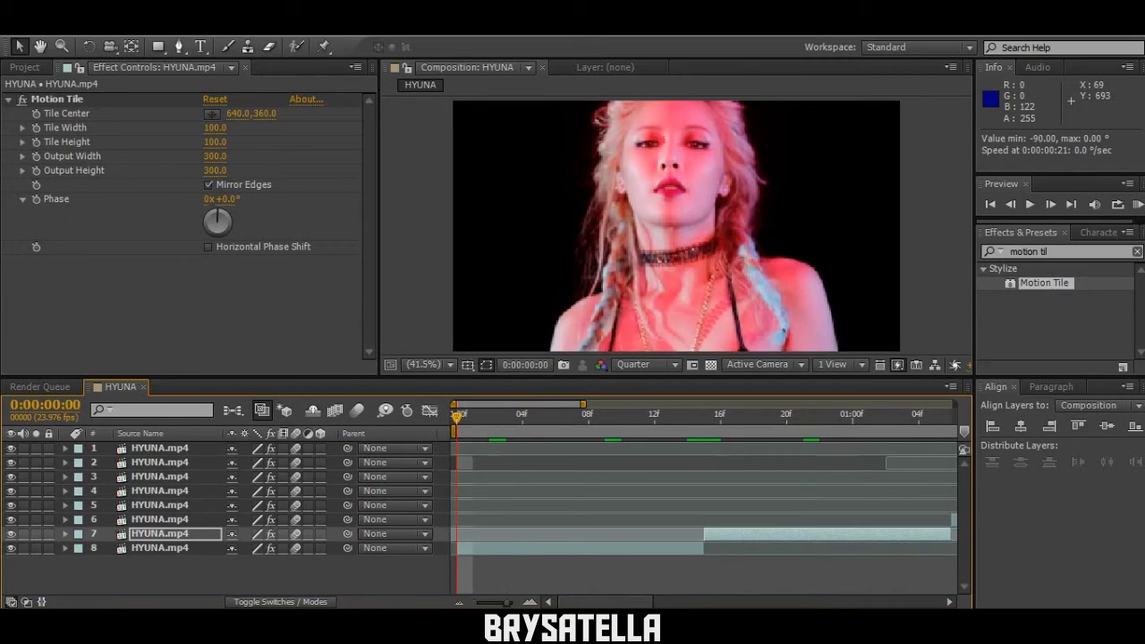
pyautogui.press('KP_0')
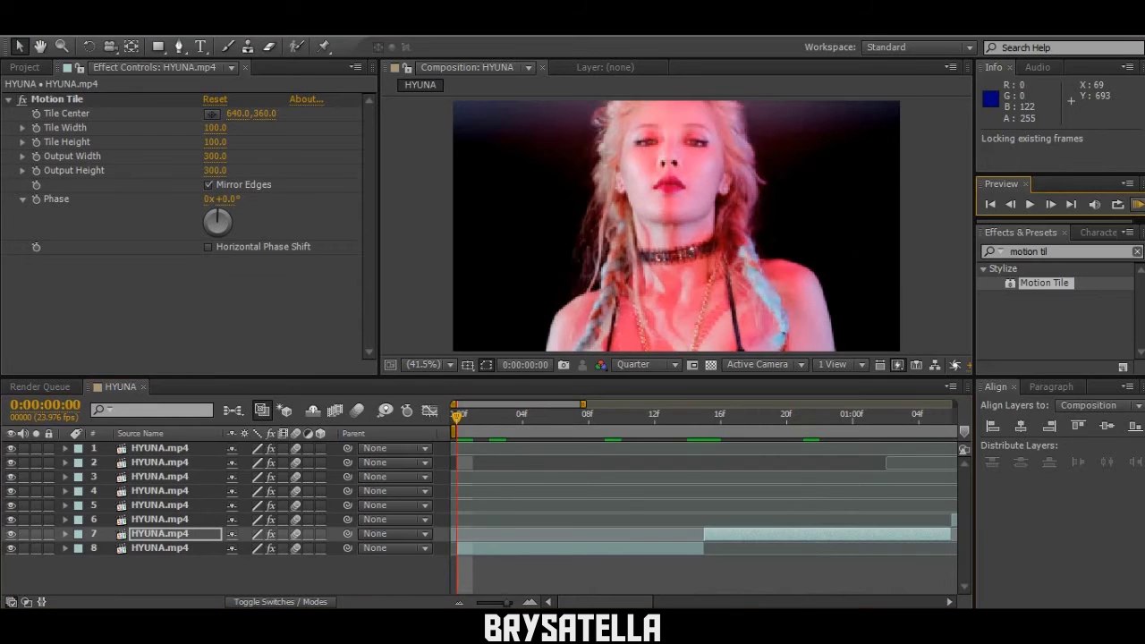